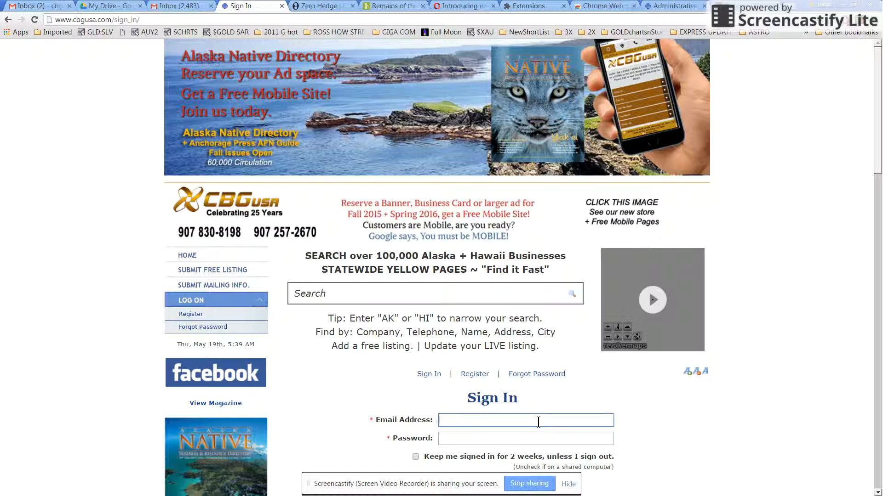
Step: Sign in with the admin email and password, and let Chrome save the password
key(Tab)
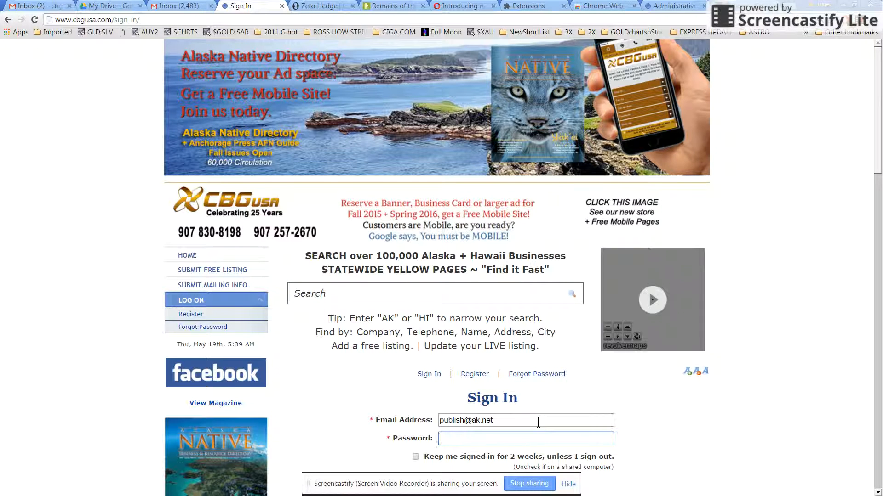
text(********)
key(Return)
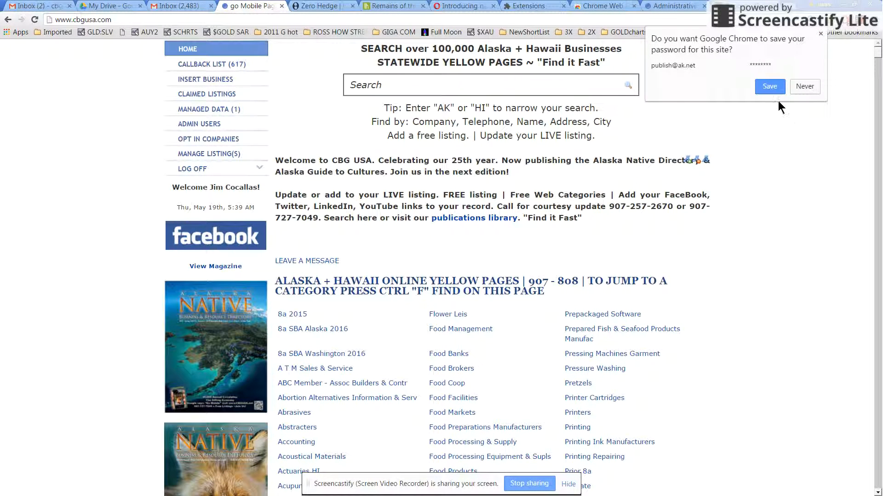
click(769, 87)
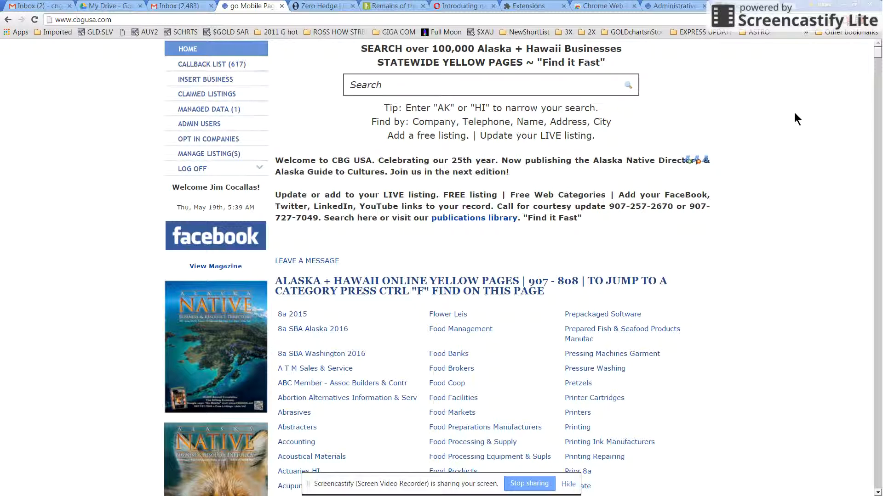
Step: Browse the home page category list, then go to the Callback List page
scroll(796, 120, down, 3)
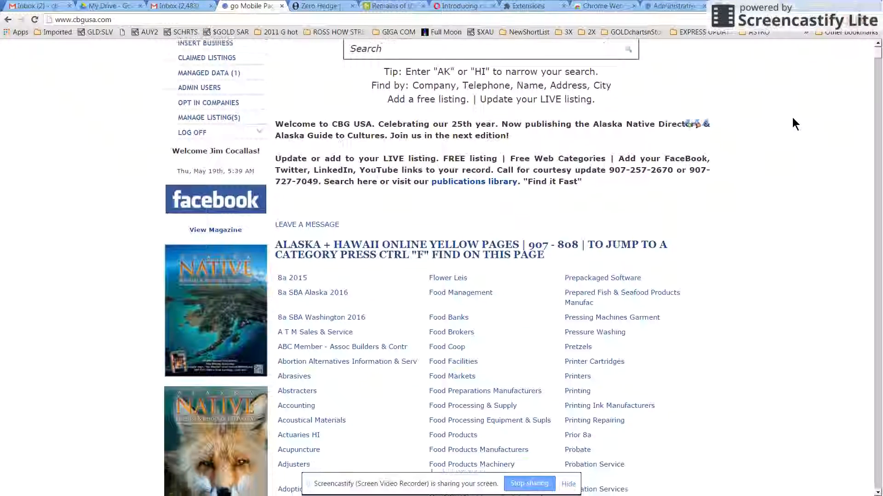
scroll(793, 119, down, 5)
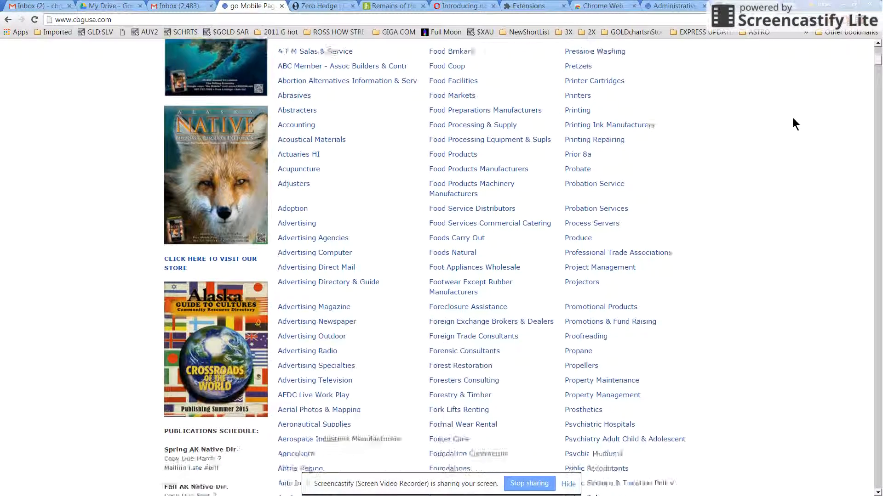
scroll(793, 118, up, 8)
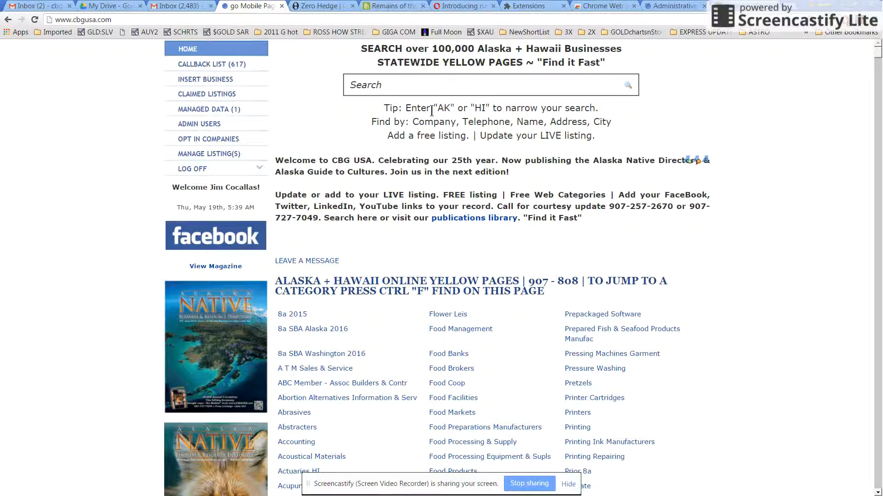
drag(433, 108, 490, 108)
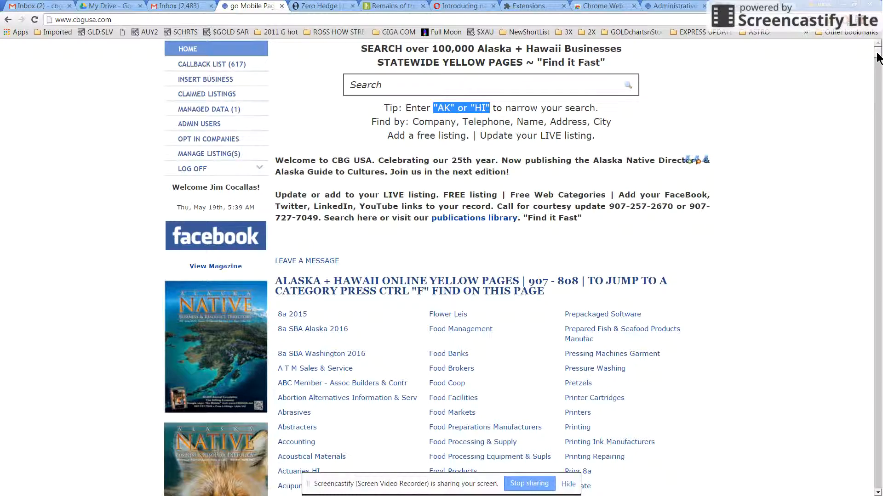
mouse_move(877, 57)
mouse_down()
mouse_move(878, 483)
mouse_move(880, 453)
mouse_up()
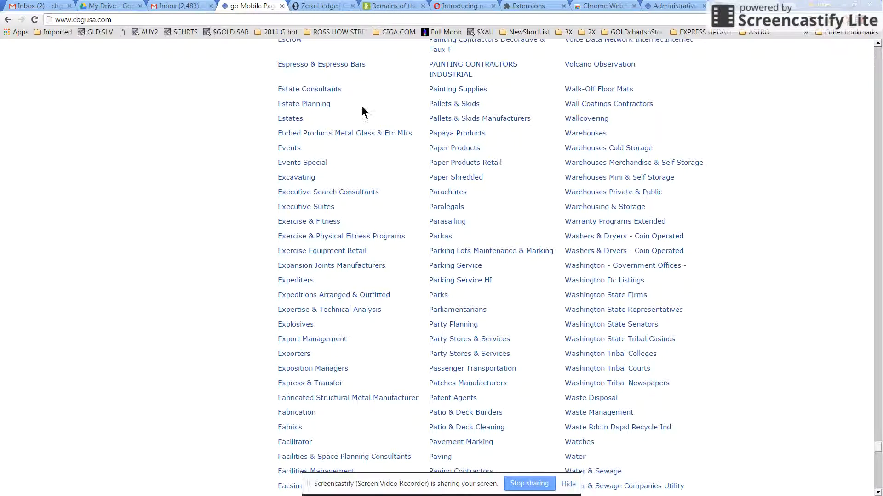
scroll(84, 164, up, 20)
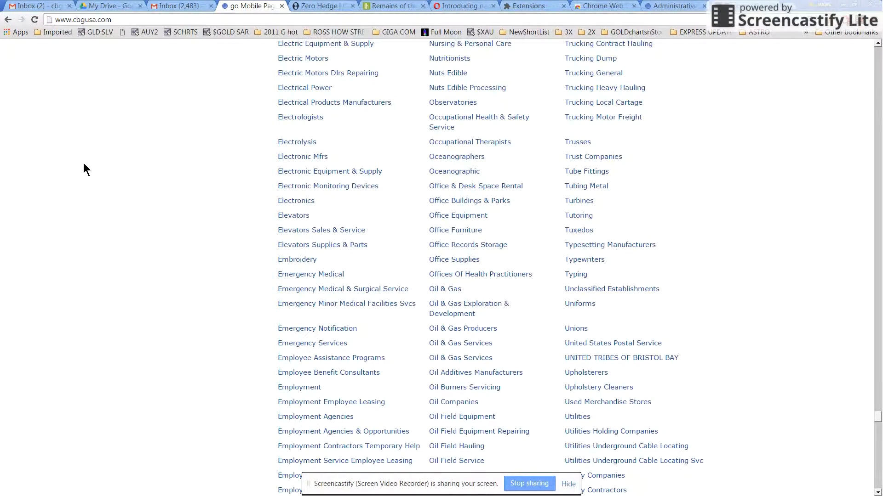
scroll(84, 162, up, 20)
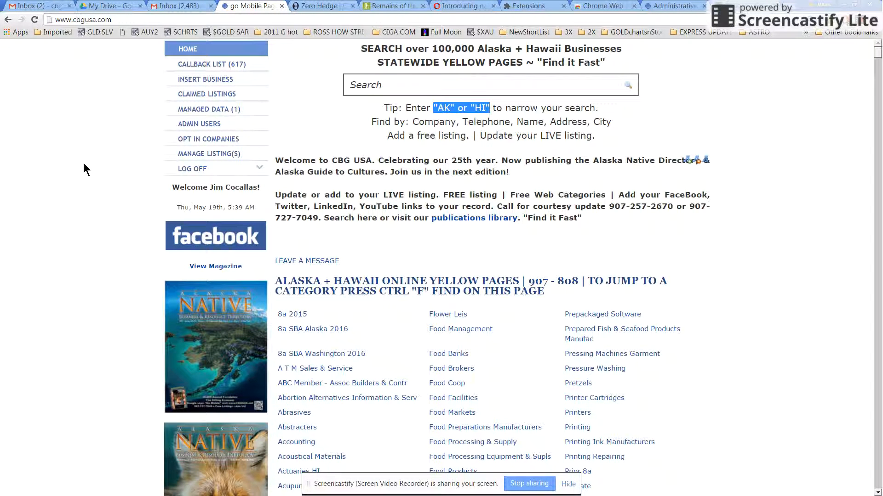
click(209, 65)
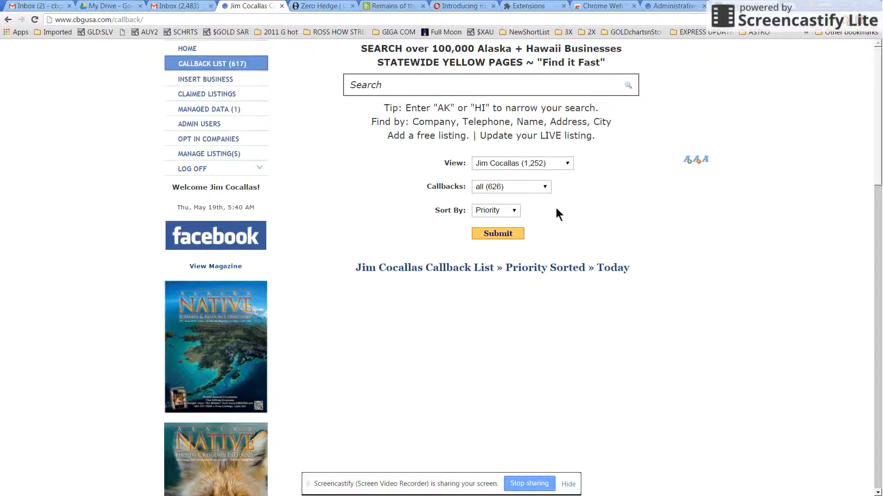
Step: Keep Callbacks on 'all (626)', set Sort By to Updated, and submit the list
double_click(533, 215)
click(529, 215)
drag(546, 202, 547, 191)
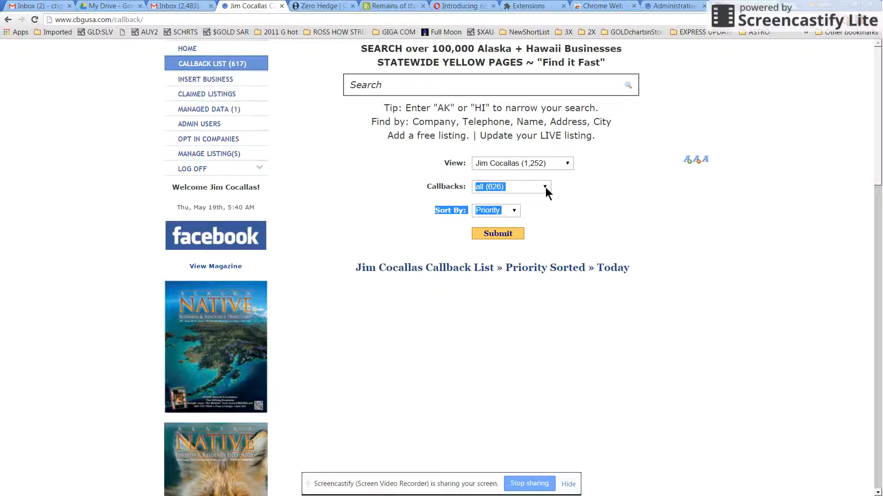
click(614, 216)
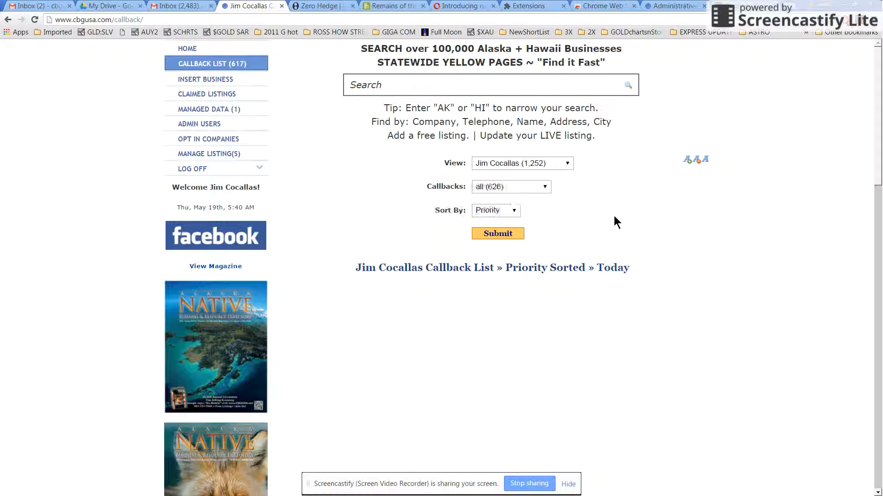
click(543, 189)
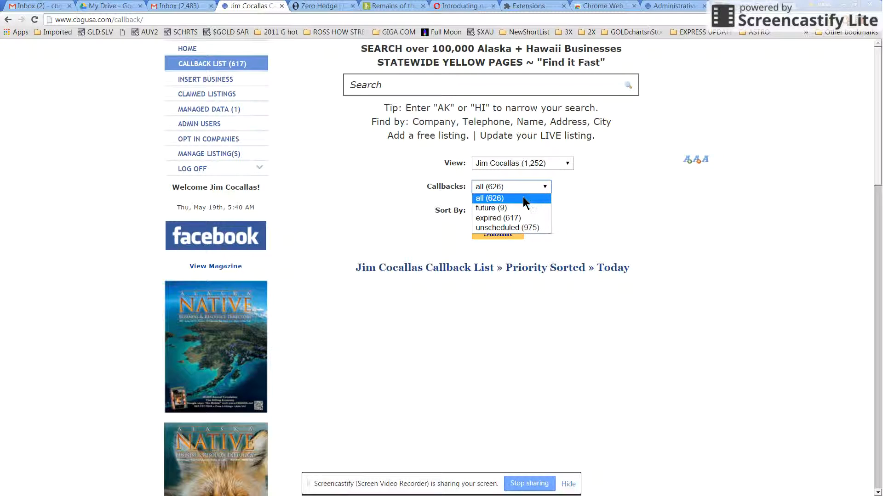
click(524, 197)
click(513, 211)
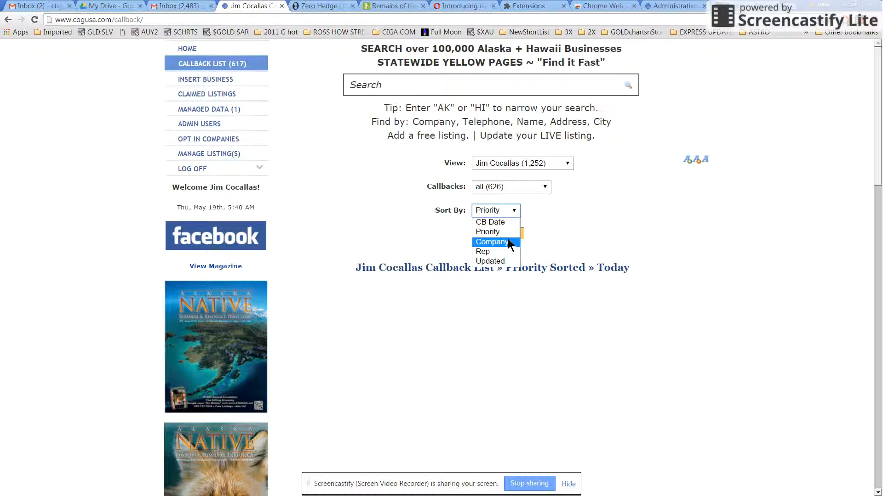
click(502, 263)
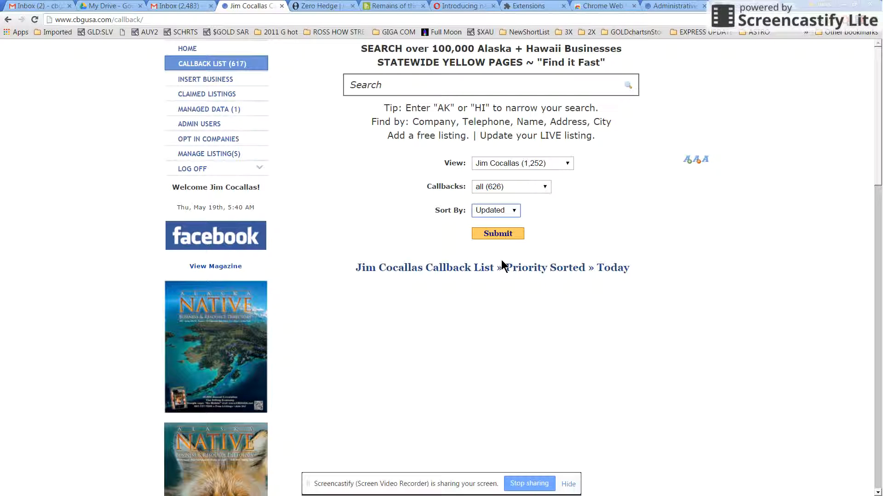
click(487, 240)
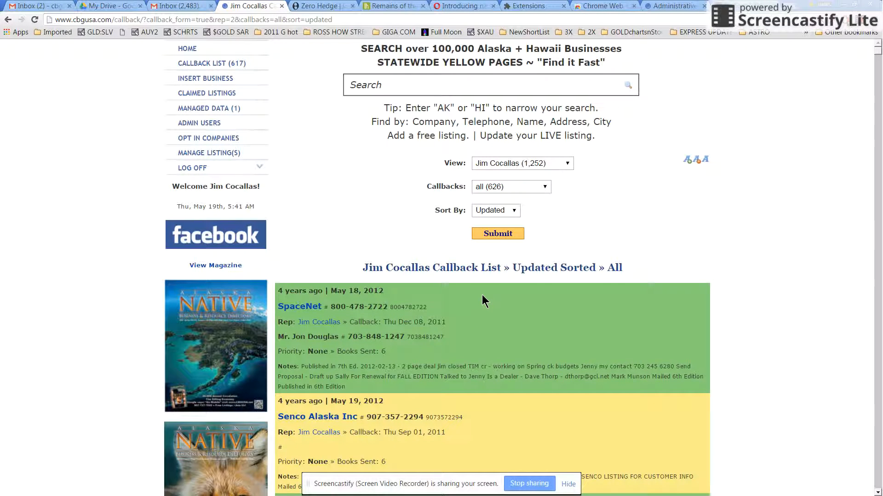
Step: Scroll the callback list to Guardian Flight Inc and open its company page
key(End)
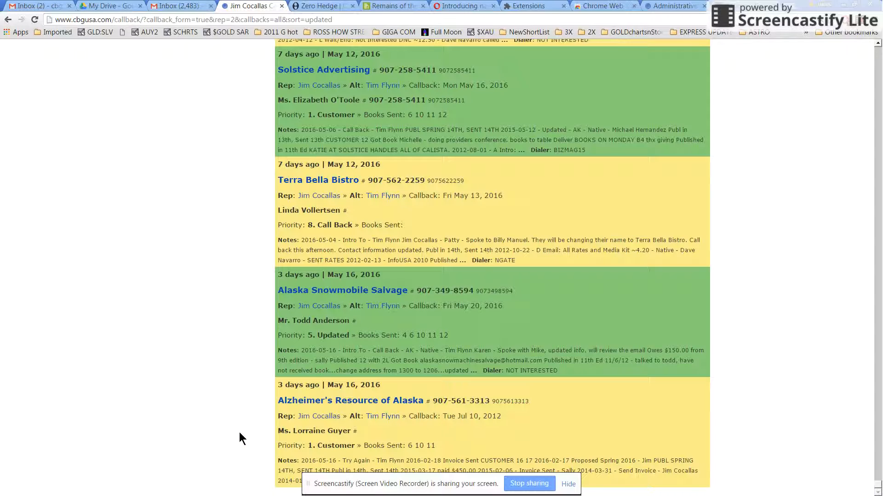
scroll(240, 430, up, 2)
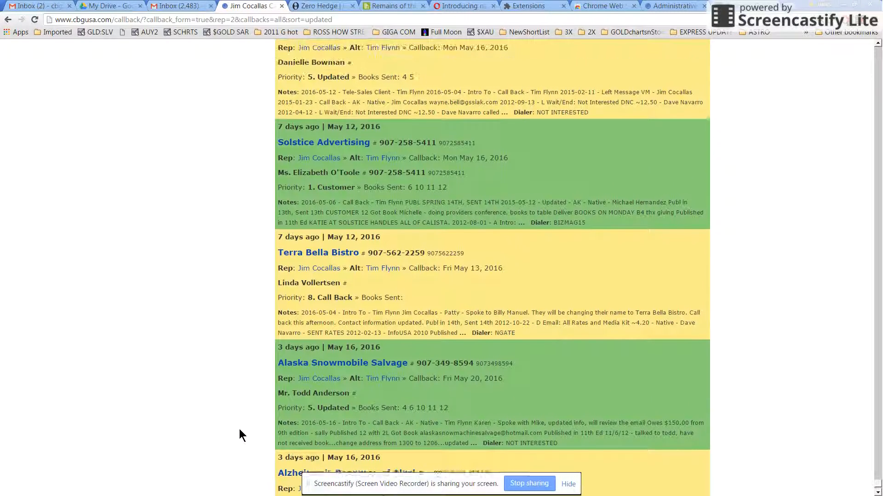
scroll(239, 428, up, 3)
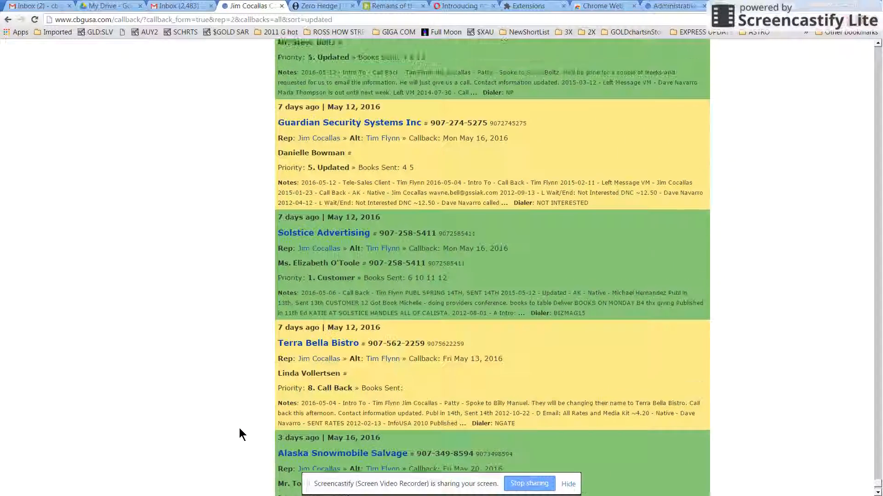
scroll(239, 430, up, 3)
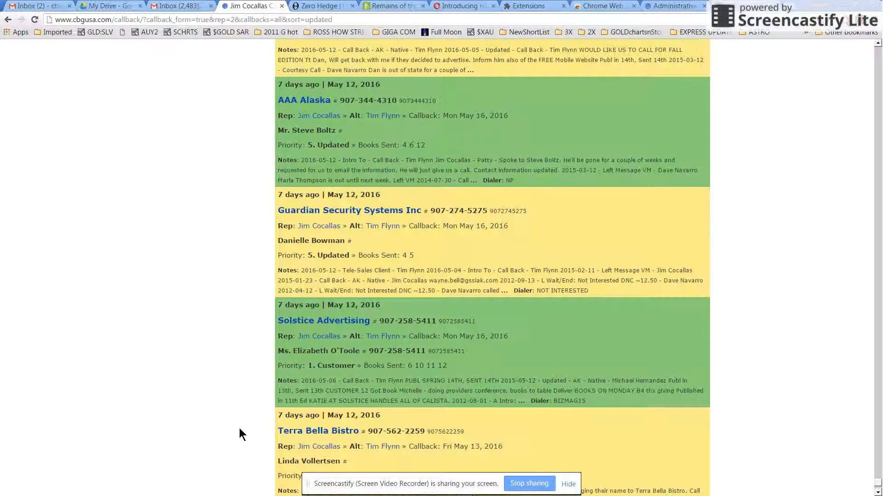
scroll(239, 429, up, 3)
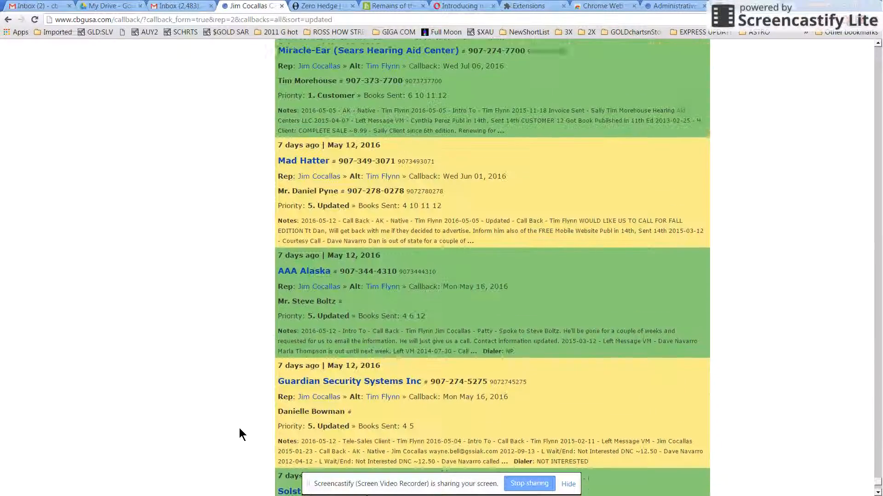
scroll(239, 434, up, 4)
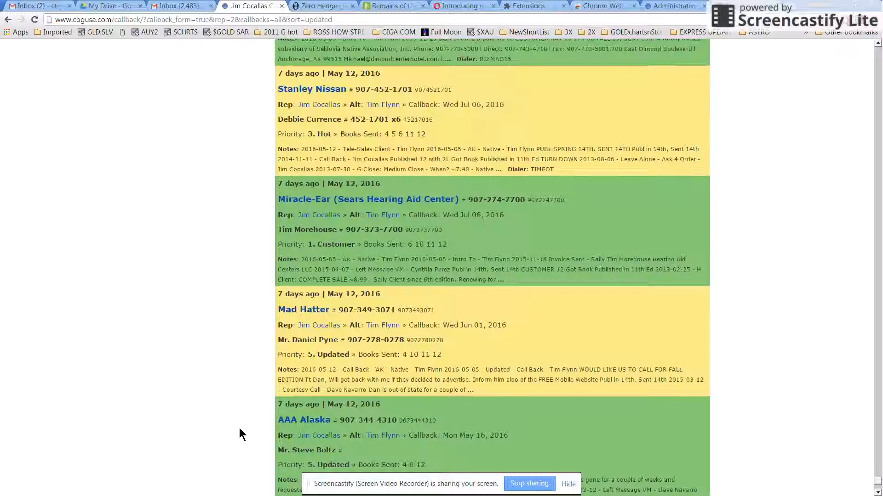
scroll(239, 429, up, 3)
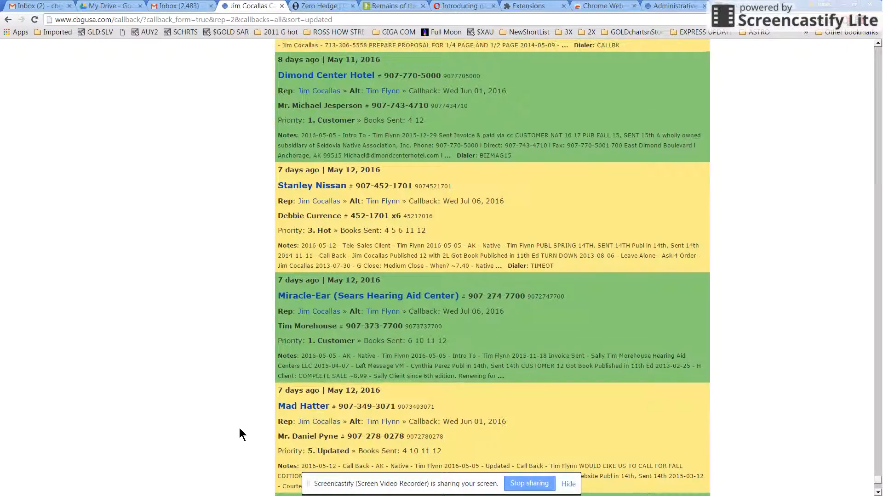
scroll(239, 429, up, 3)
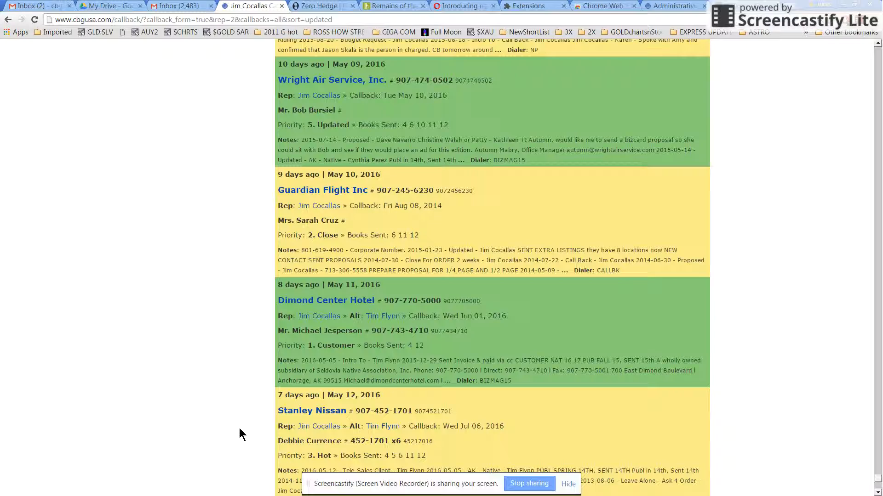
scroll(239, 429, up, 5)
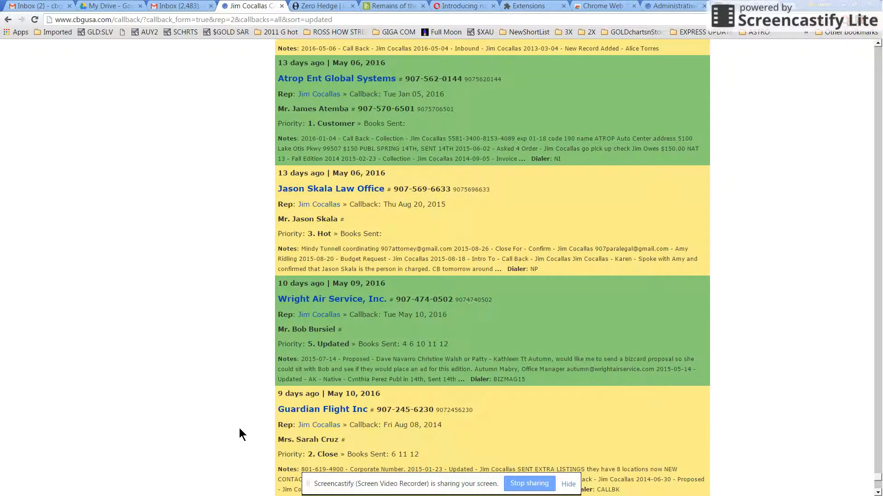
scroll(239, 435, down, 8)
scroll(239, 434, down, 4)
scroll(239, 435, up, 6)
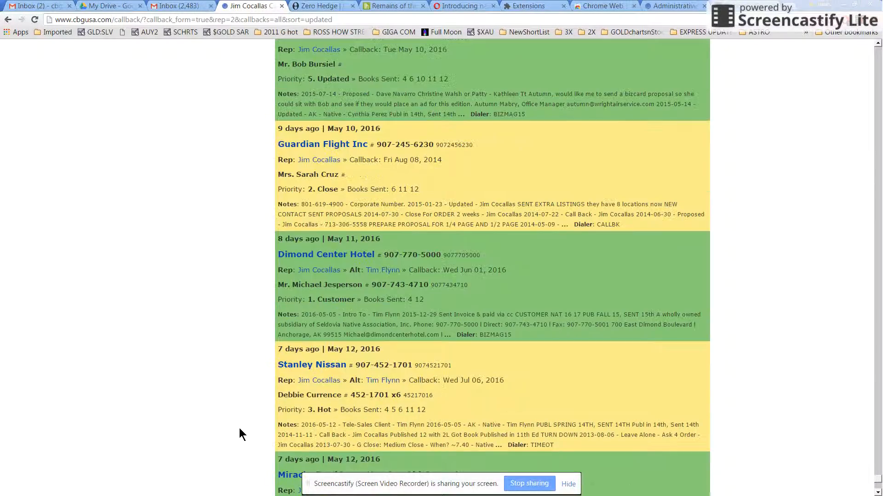
scroll(239, 428, up, 3)
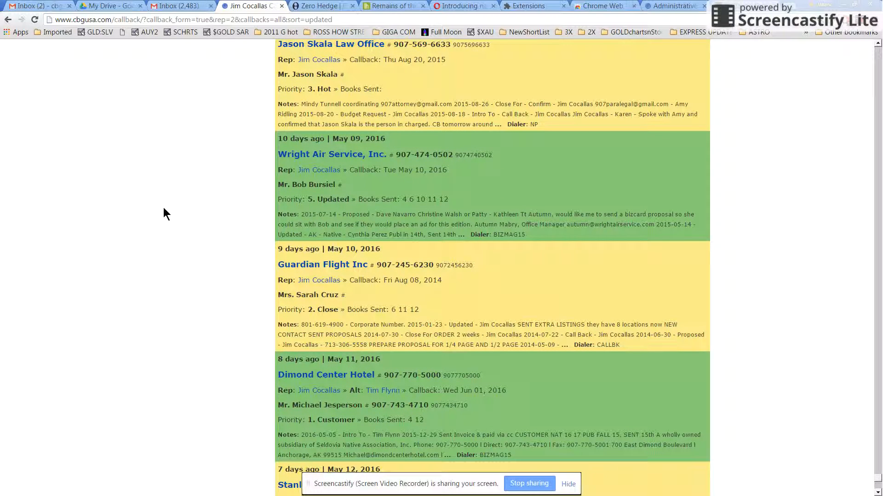
click(298, 265)
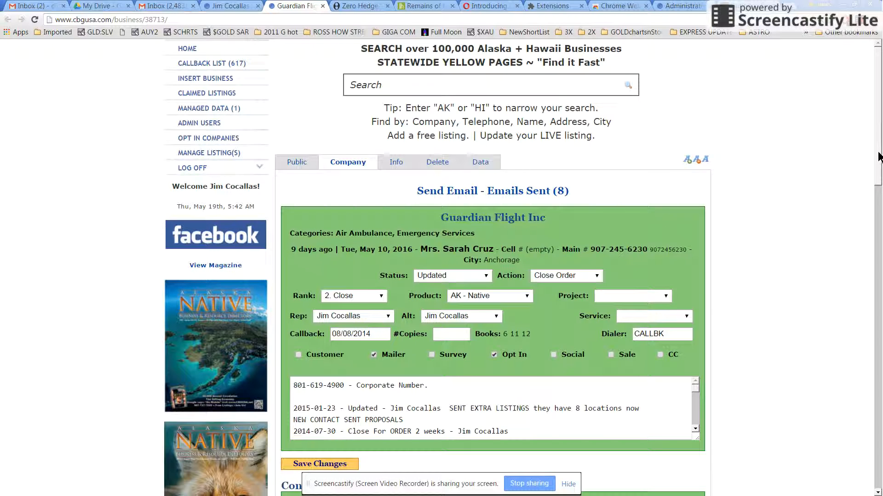
drag(878, 156, 876, 178)
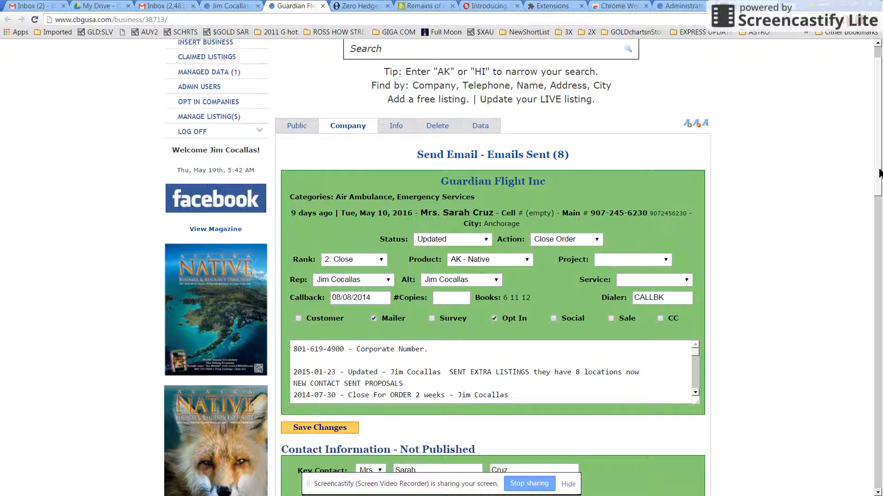
scroll(878, 175, down, 5)
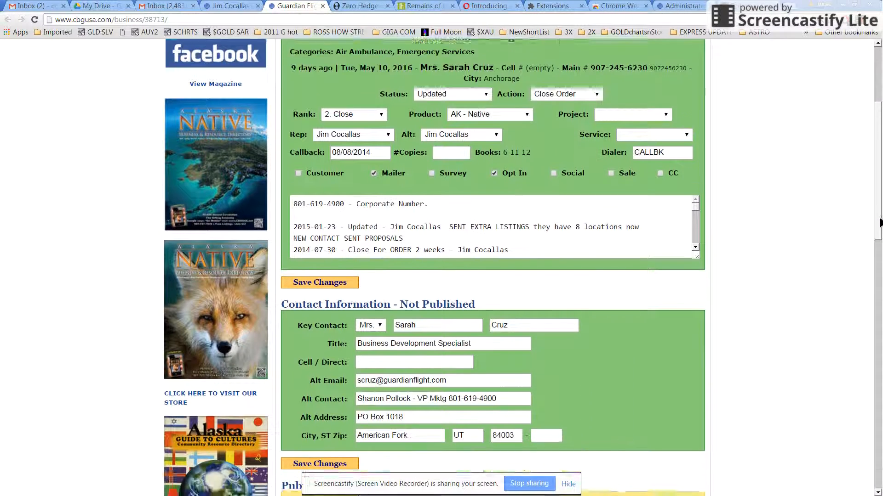
scroll(875, 184, up, 4)
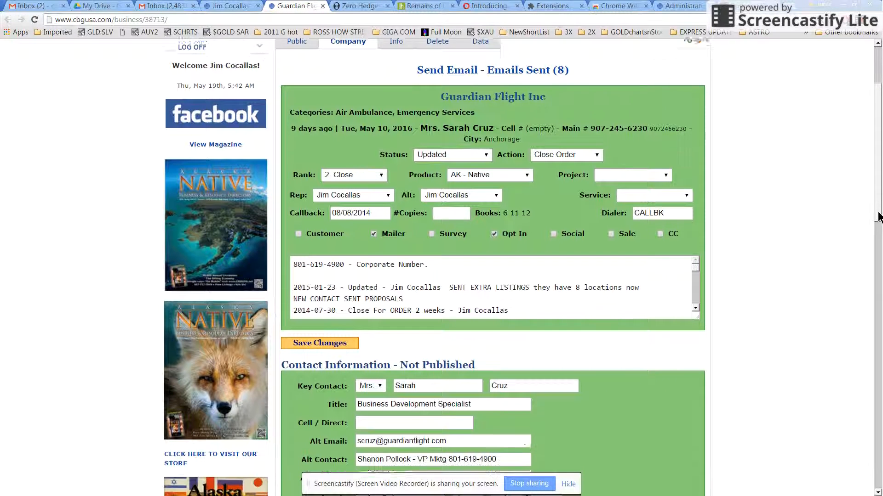
scroll(874, 216, down, 1)
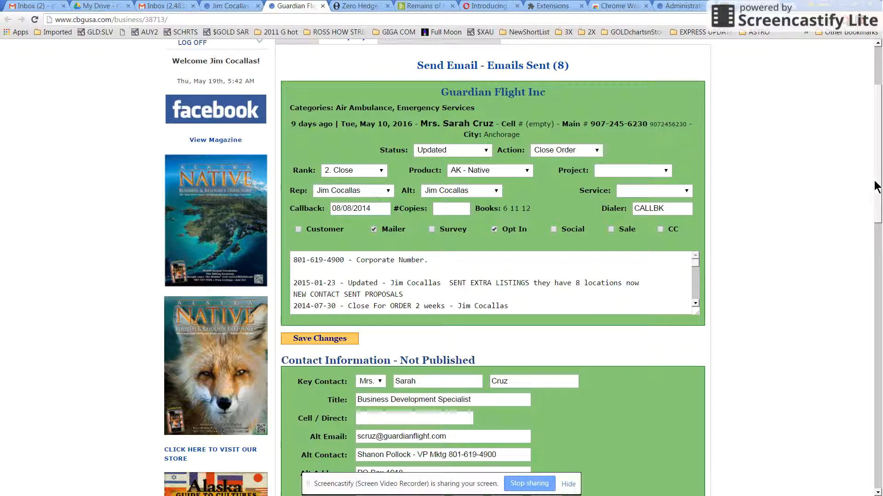
scroll(879, 204, down, 1)
drag(879, 204, 878, 227)
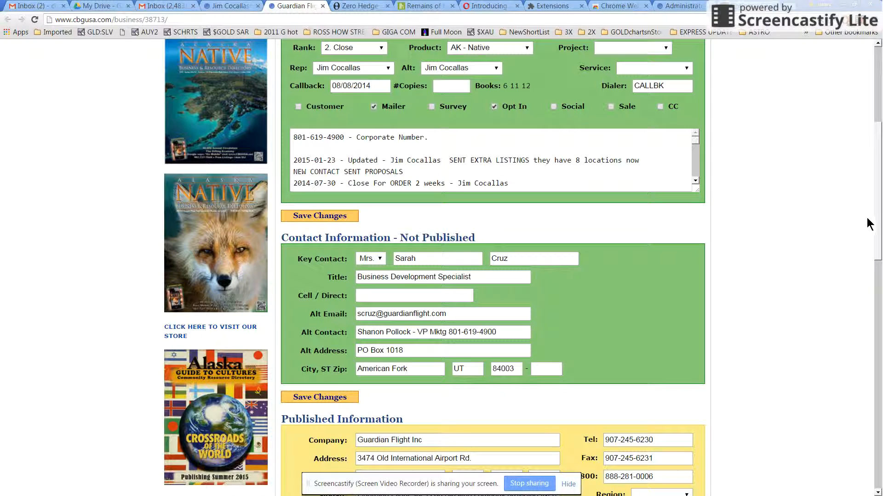
Step: Scroll to Publication Order Set Up and open the first Category dropdown, currently Air Ambulance
drag(877, 220, 879, 319)
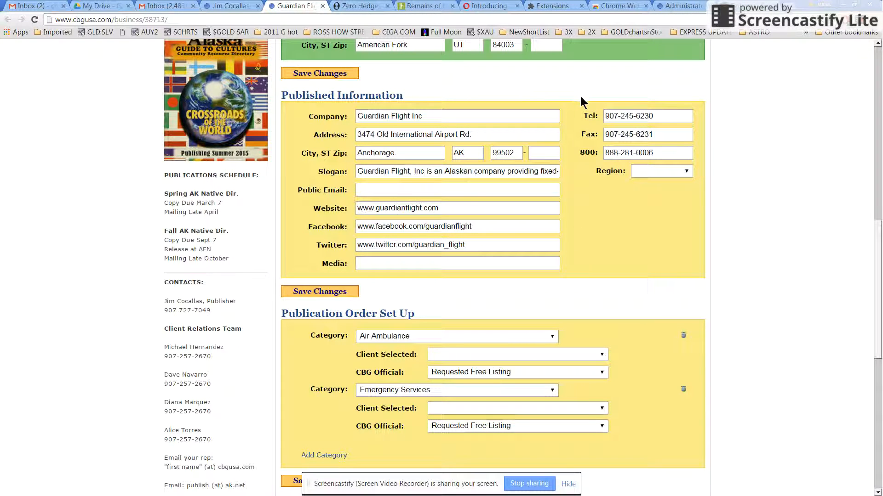
drag(875, 277, 879, 312)
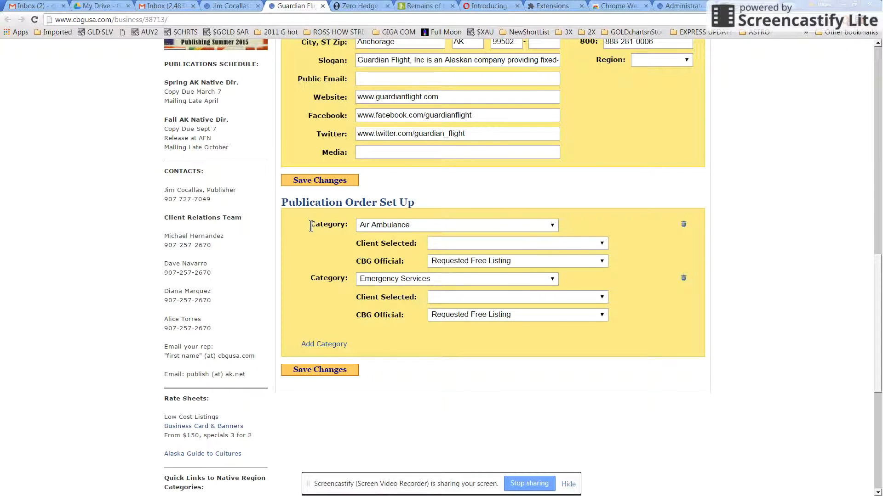
click(429, 224)
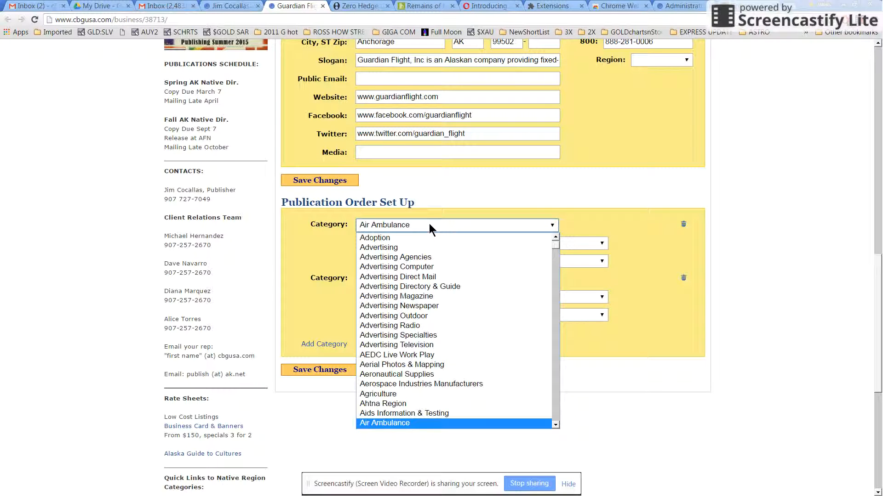
Step: Replace the first publication category Air Ambulance with Transportation
text(airc)
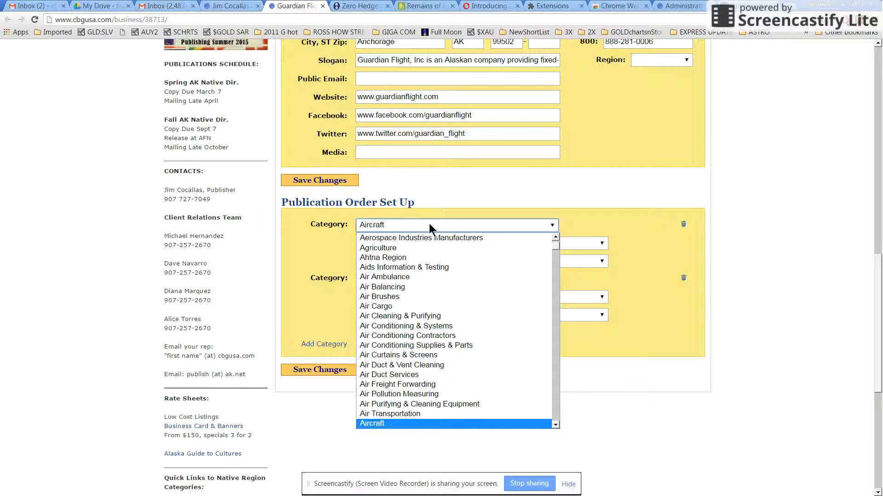
text(transp)
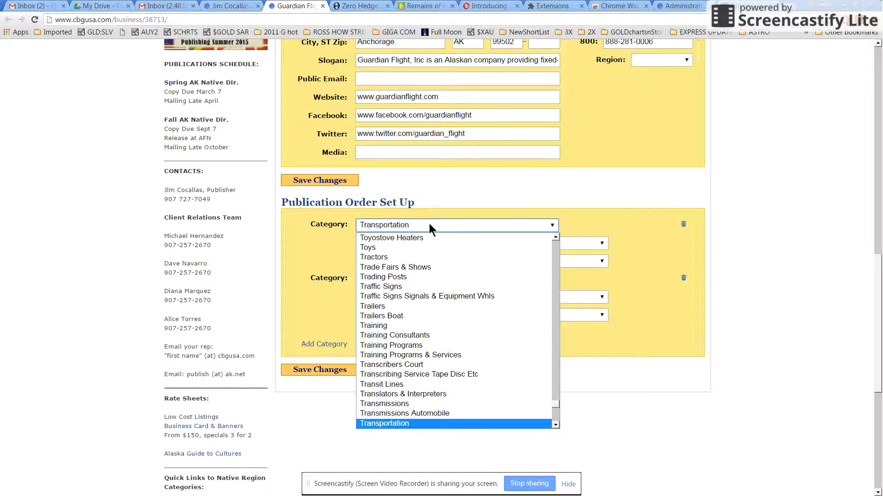
click(555, 426)
click(555, 426)
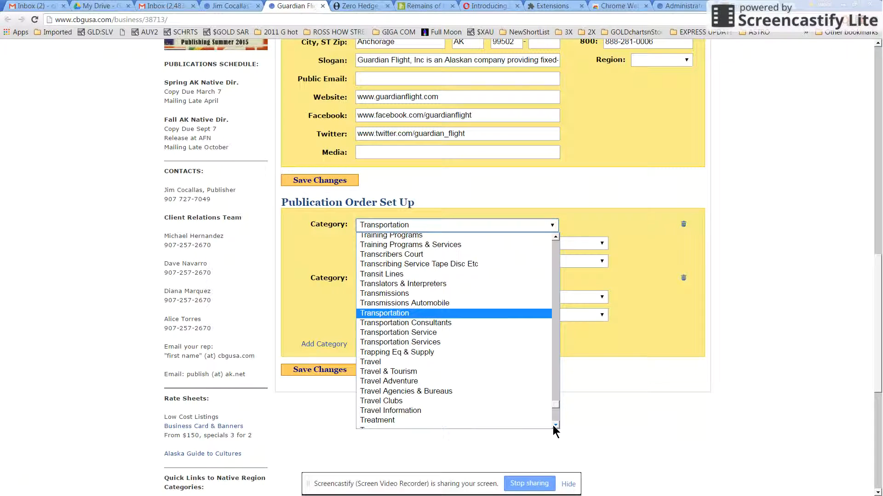
key(Escape)
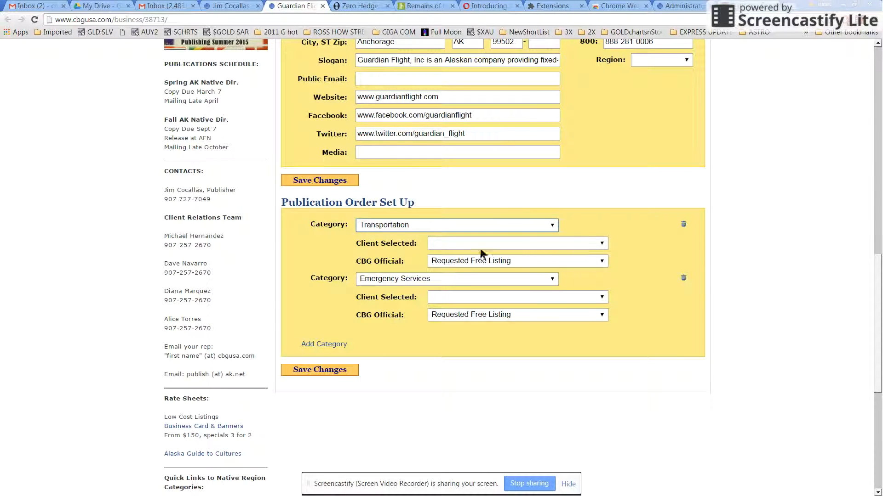
Step: Review Transportation's Client Selected package options unchanged, then open its CBG Official package options
click(437, 246)
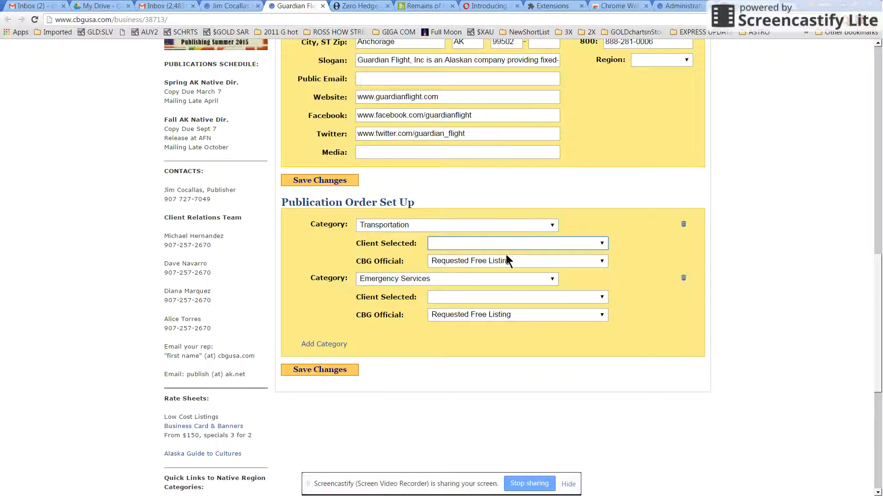
click(526, 244)
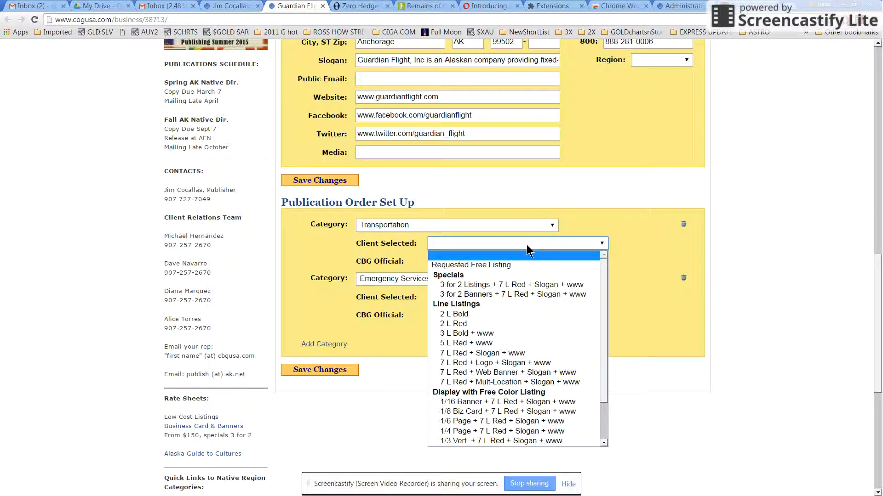
click(632, 247)
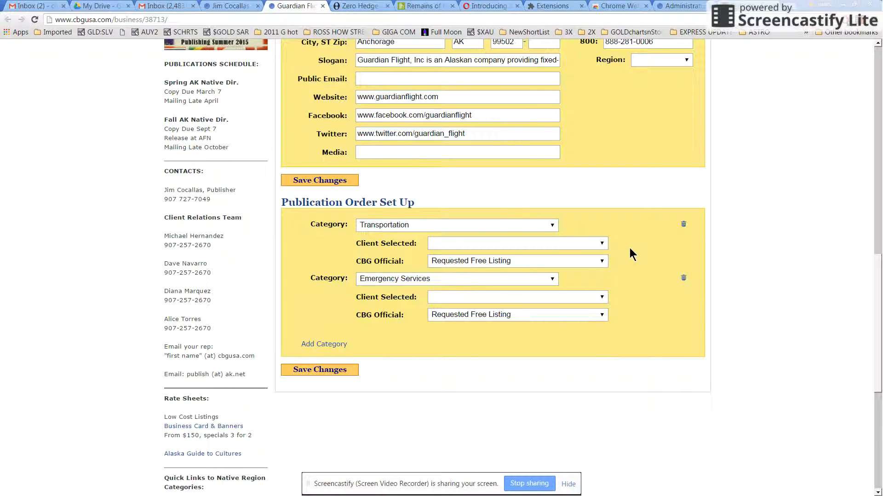
click(592, 264)
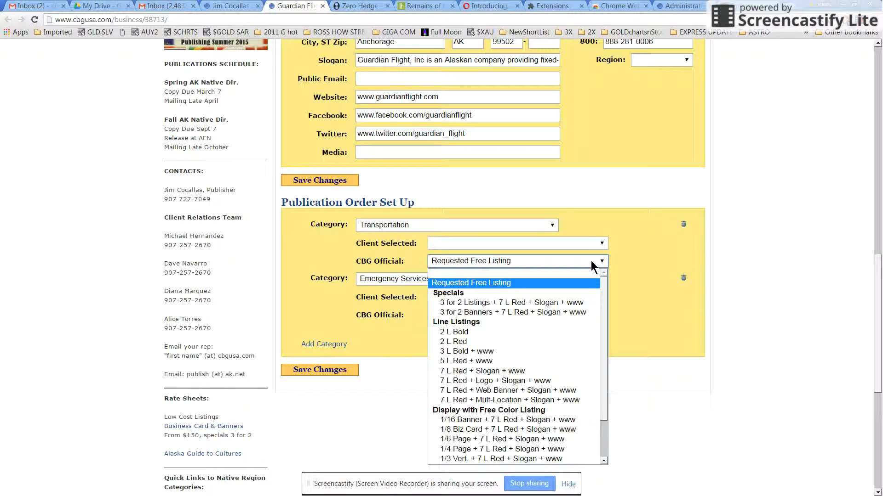
click(575, 281)
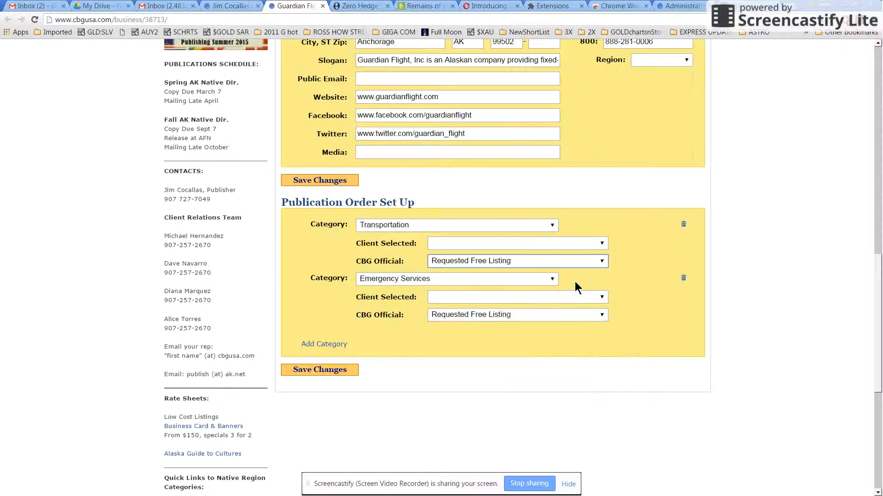
click(579, 263)
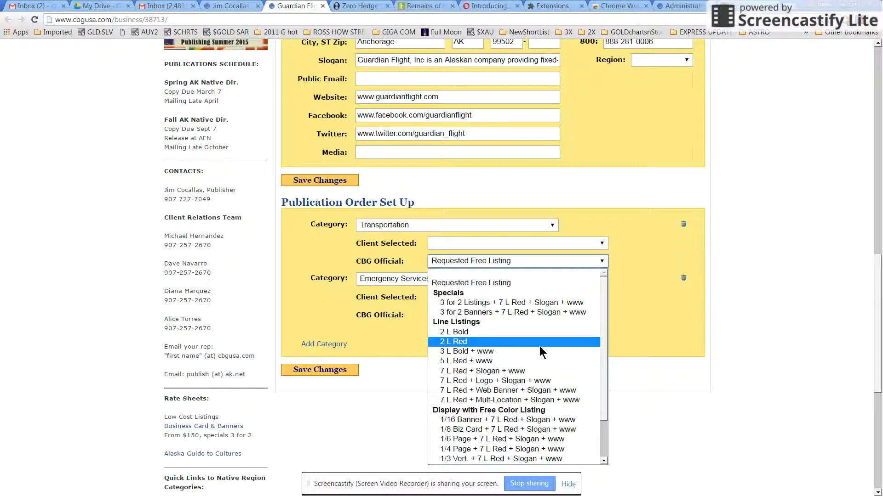
click(632, 313)
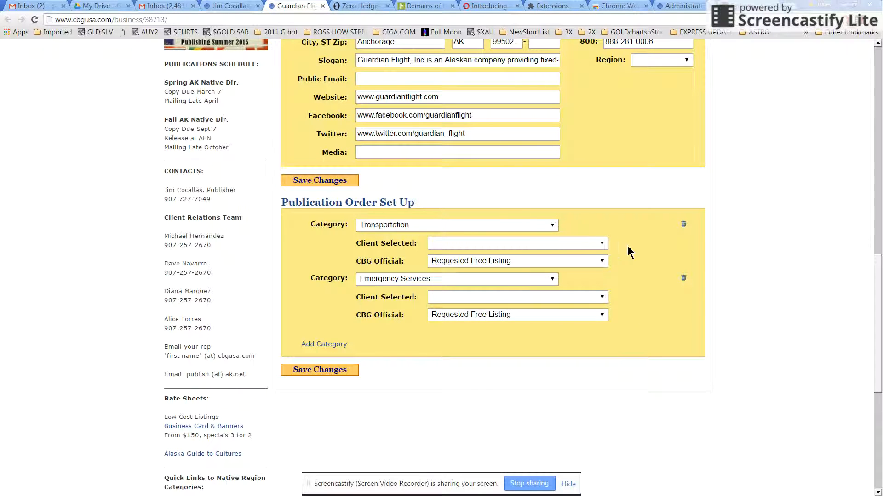
click(590, 244)
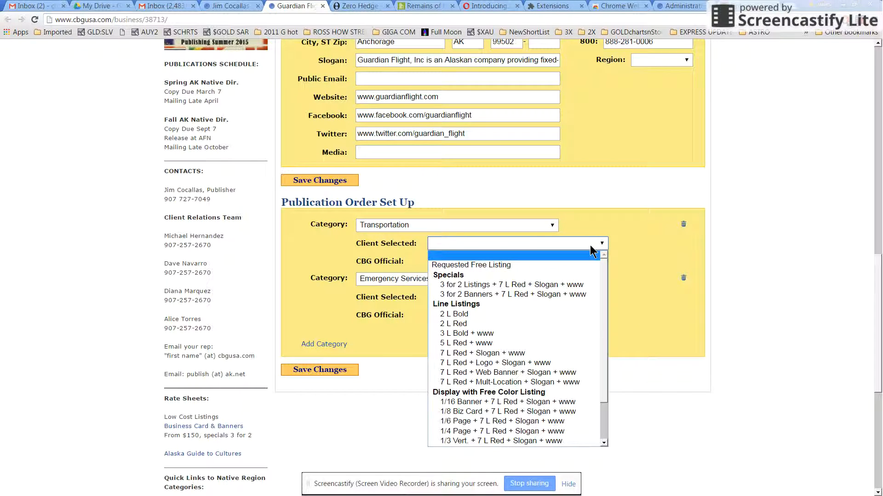
click(542, 354)
click(546, 296)
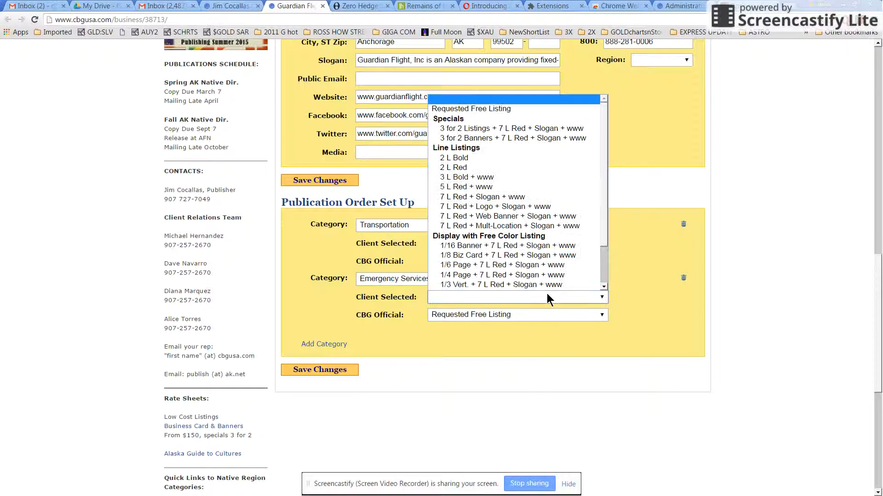
click(535, 267)
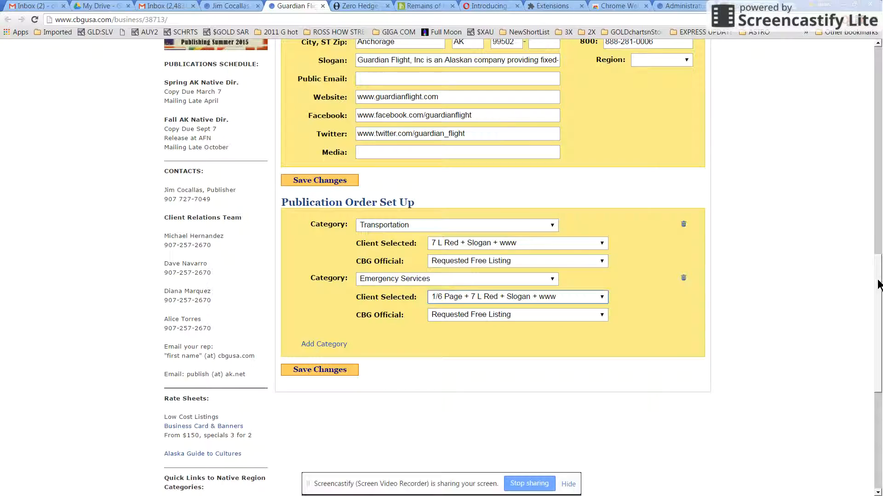
Step: Scroll back up to the green Send Email panel and open the Status dropdown
scroll(875, 265, up, 2)
drag(876, 264, 879, 120)
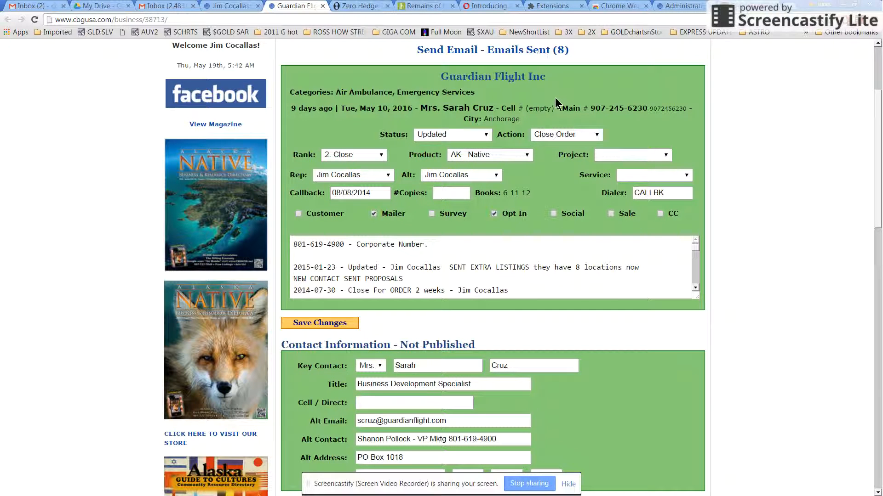
click(485, 137)
Step: Set Status to Drop Off Go See and Action to Ask 4 Order
click(486, 136)
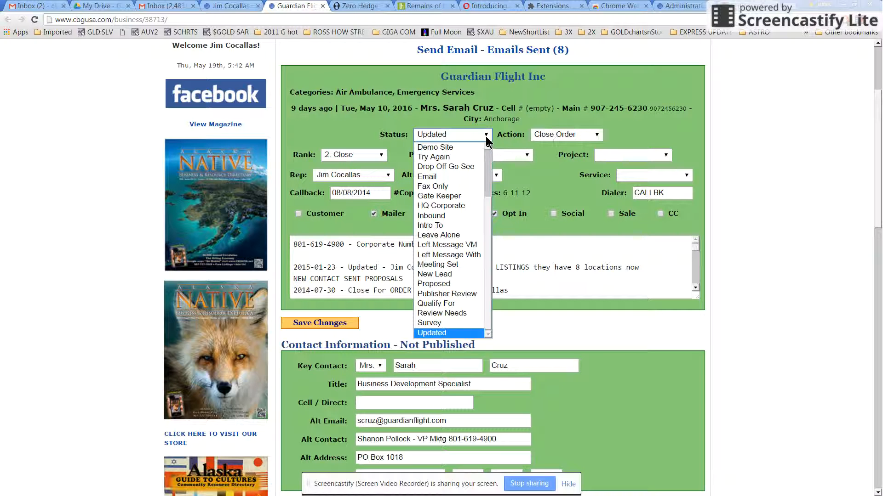
click(466, 167)
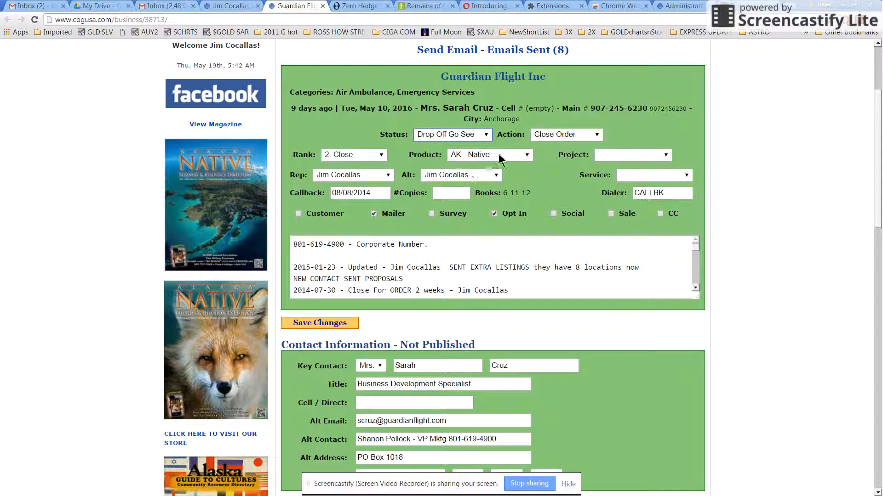
click(569, 135)
click(569, 134)
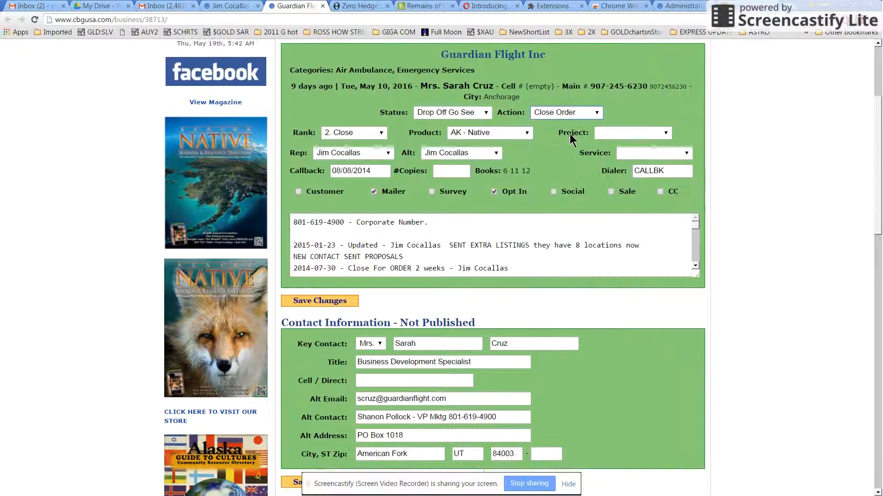
click(570, 134)
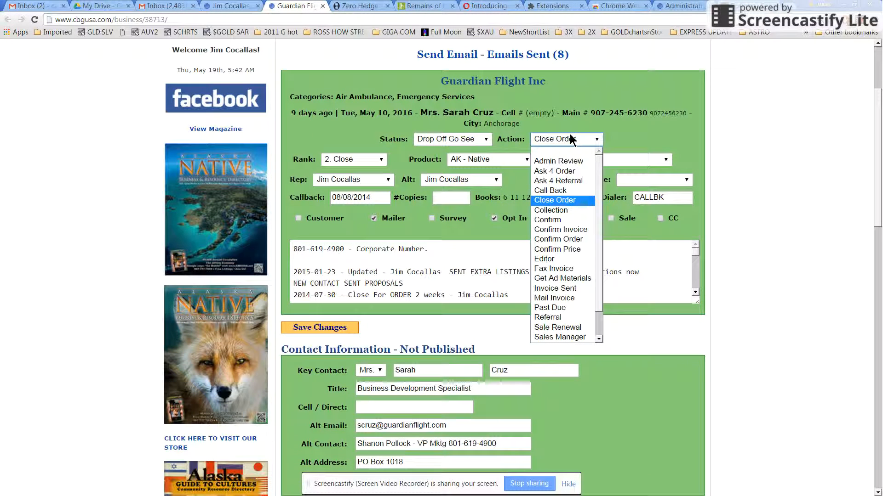
click(559, 158)
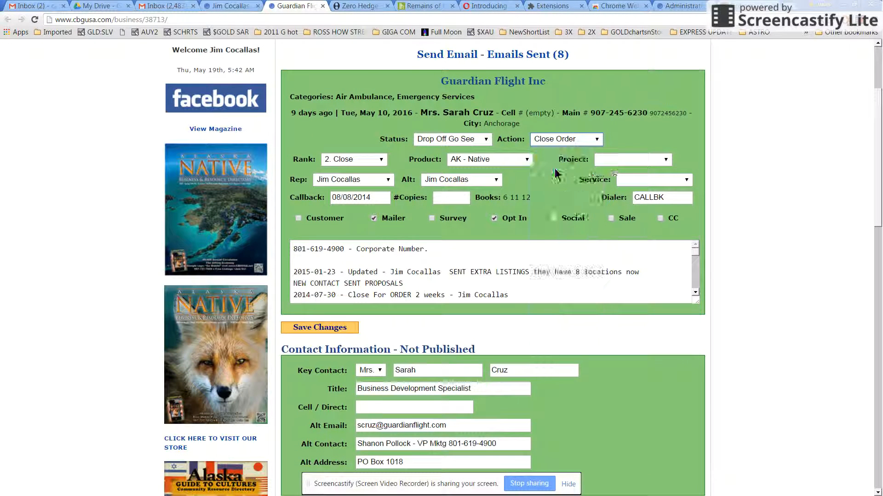
Step: Set Rank to 4. Warm, keep product AK - Native, and set callback to 08/13/2014
click(367, 162)
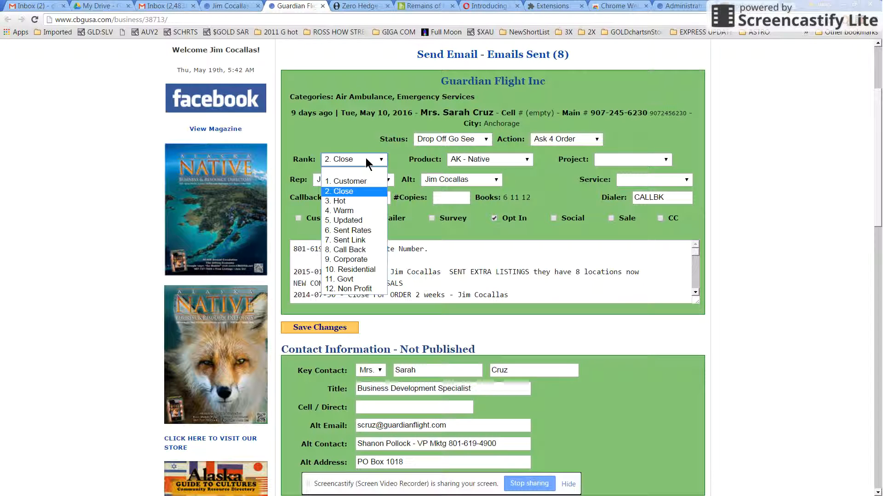
click(371, 211)
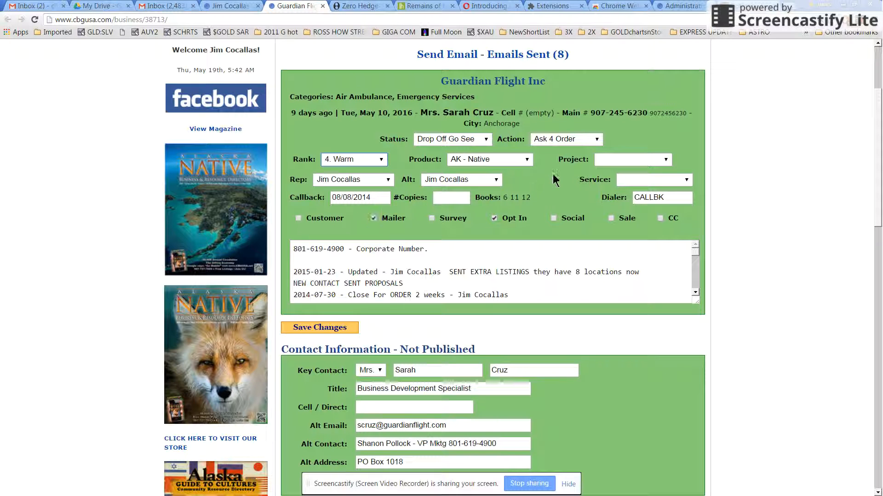
click(527, 161)
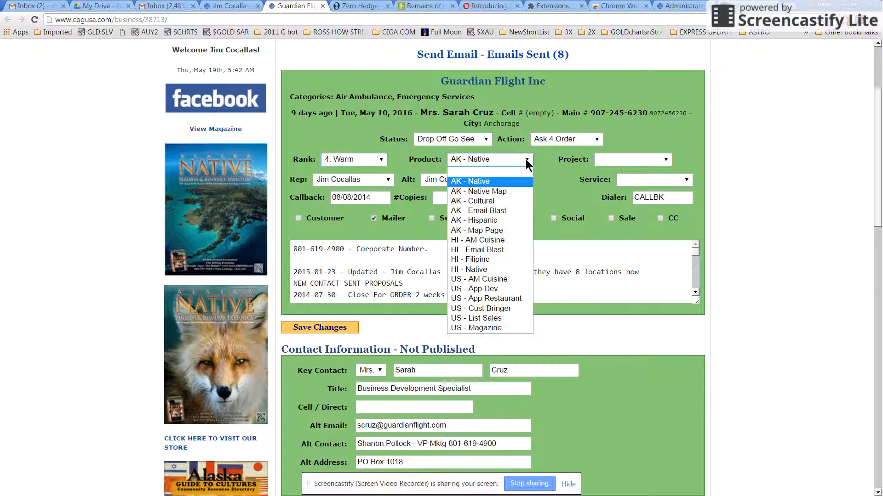
click(514, 181)
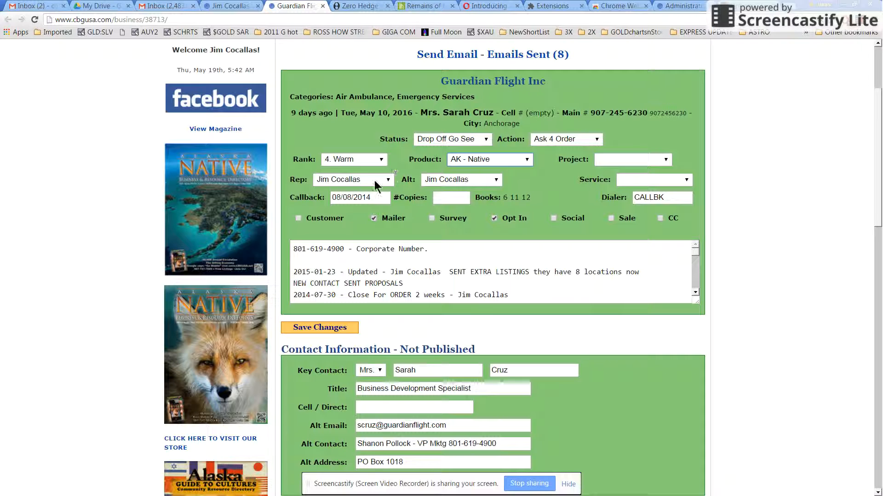
click(376, 197)
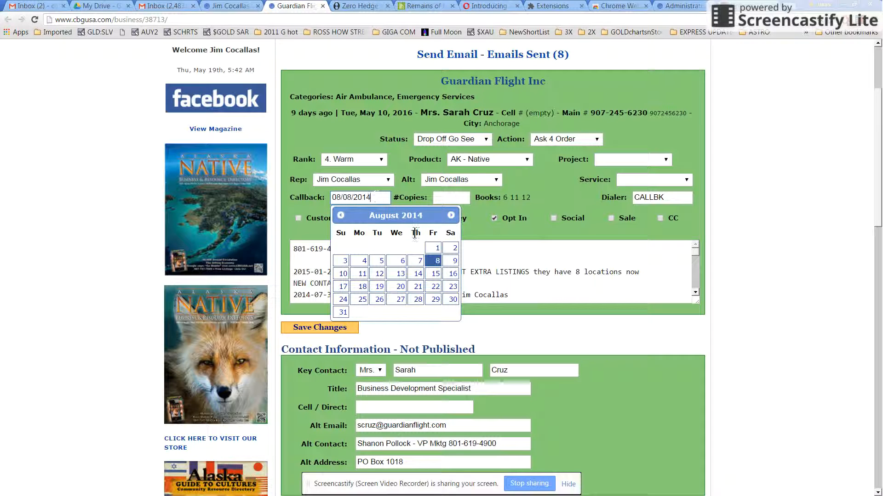
click(398, 274)
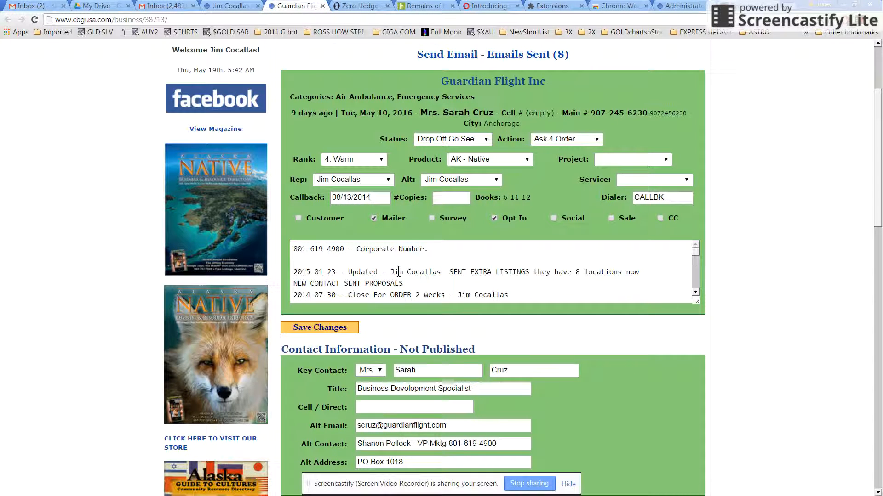
Step: Save the record, then add an 'add notes here' line below the 2016-05-19 Drop Off Go See entry and save again
click(314, 329)
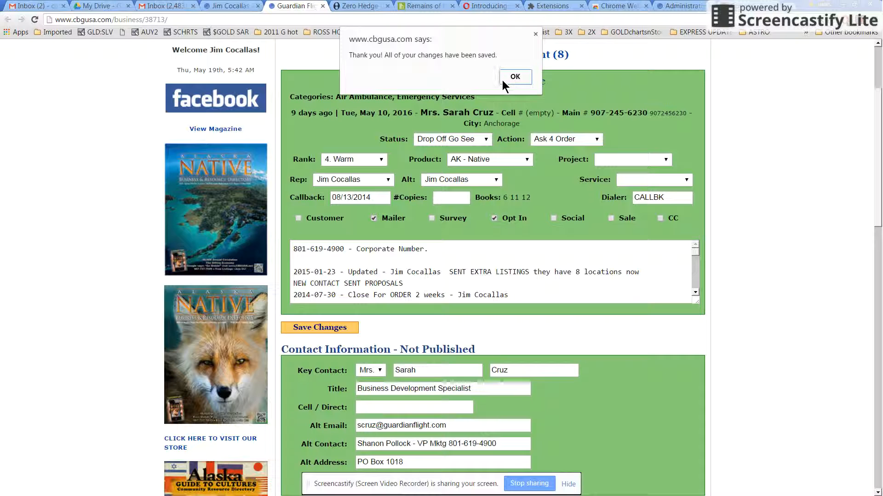
click(515, 77)
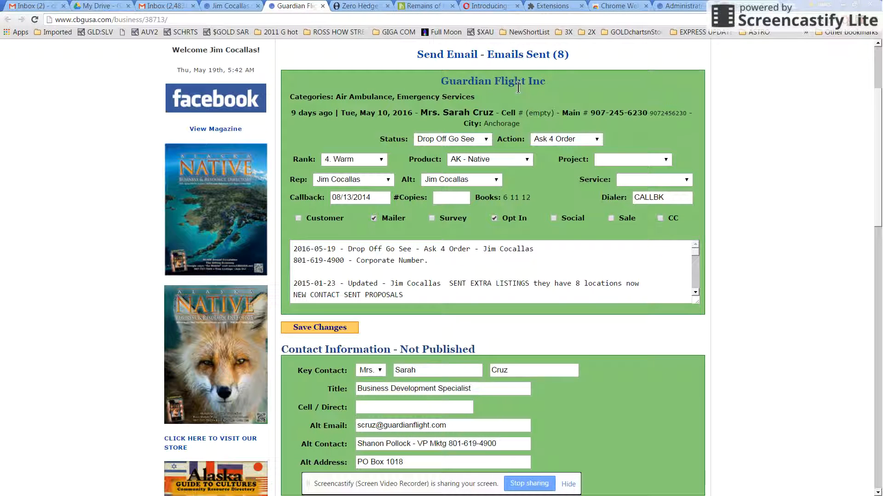
click(534, 248)
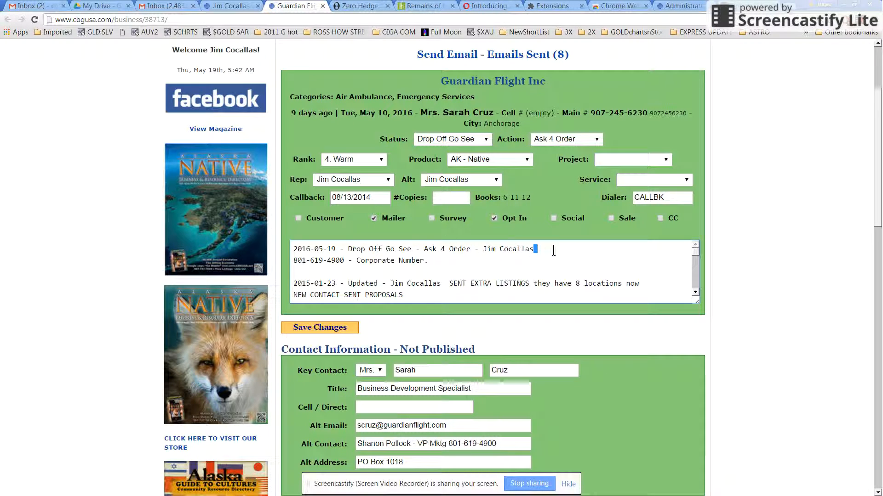
key(Return)
text(add notes her)
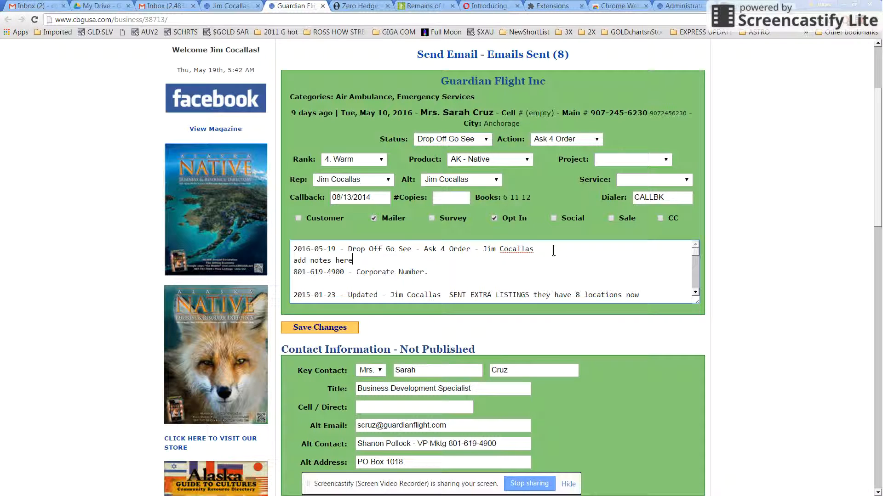
text(e)
click(319, 329)
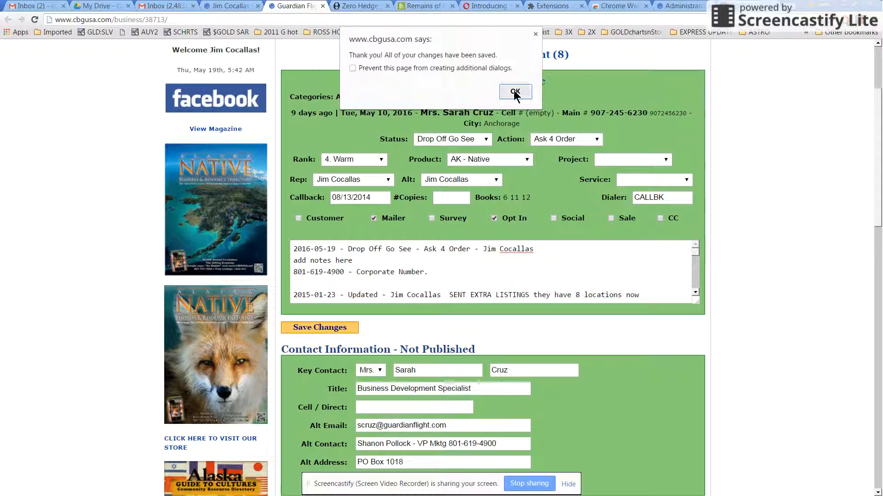
click(514, 91)
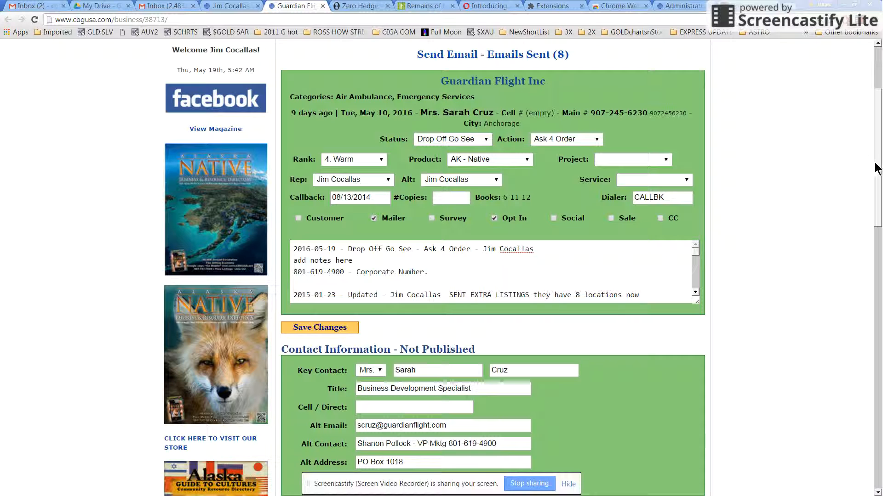
Step: Scroll back to the top of the Guardian Flight Inc page to show the search box and site menu
mouse_move(880, 172)
mouse_down()
mouse_move(879, 186)
mouse_move(879, 172)
mouse_up()
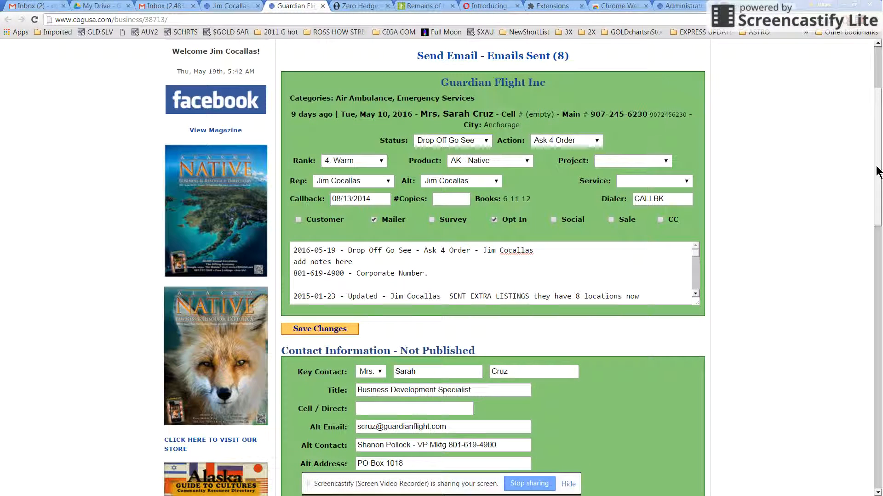
scroll(348, 68, up, 3)
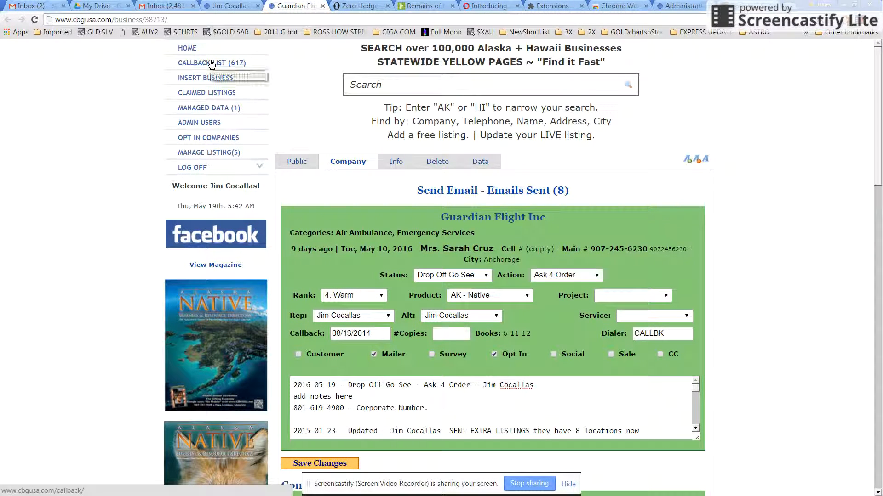
mouse_move(866, 166)
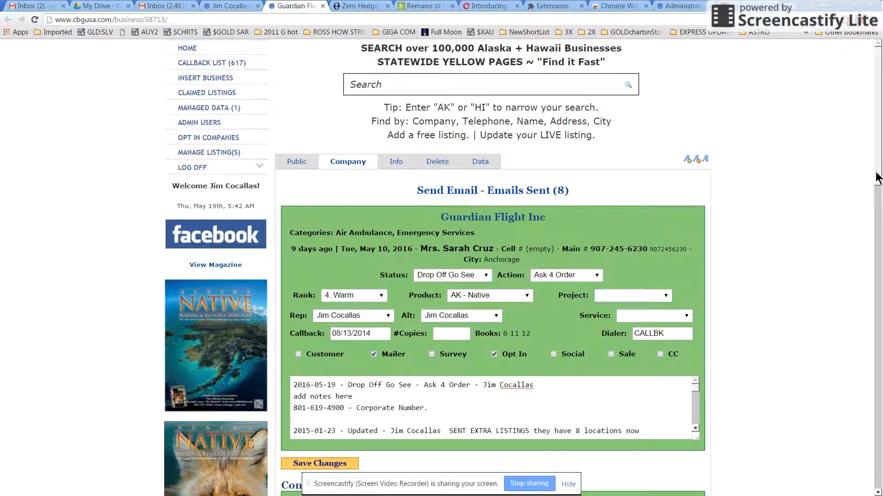